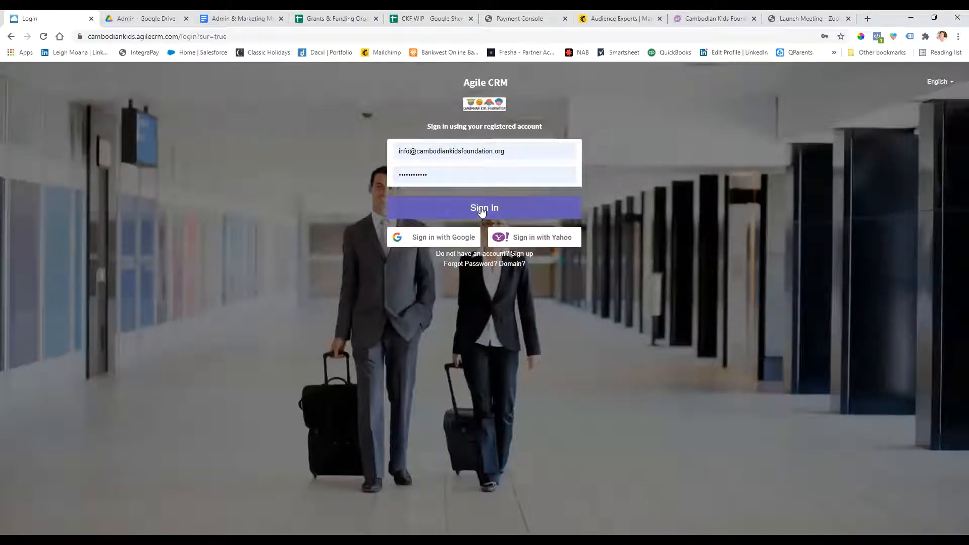
- Sign in to the Cambodian Kids Agile CRM account with the prefilled credentials and dismiss the premium upgrade notice
drag(87, 37, 241, 36)
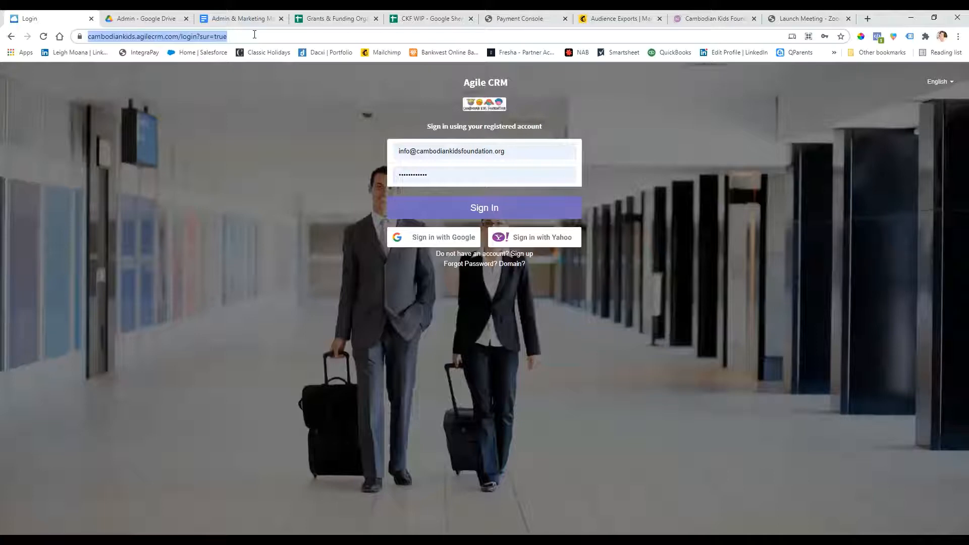
click(240, 36)
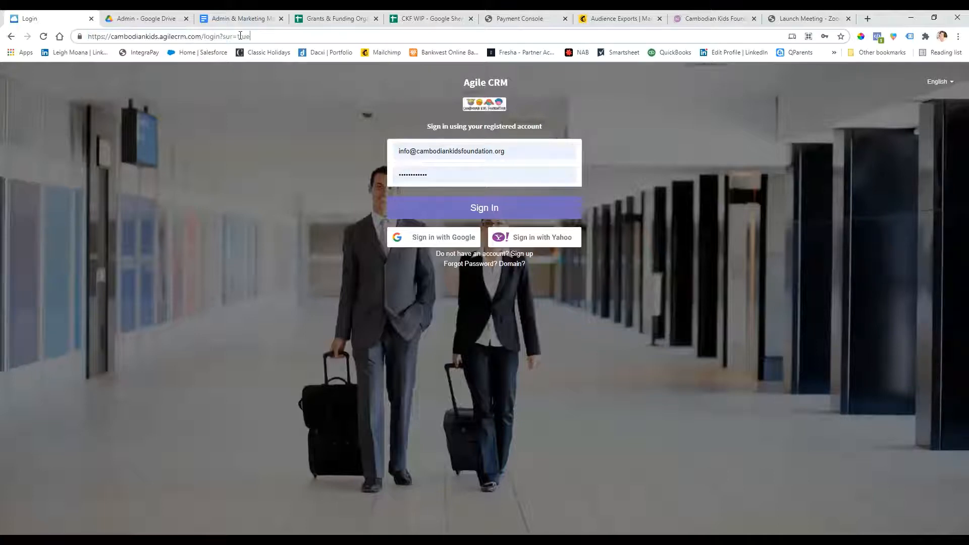
click(493, 212)
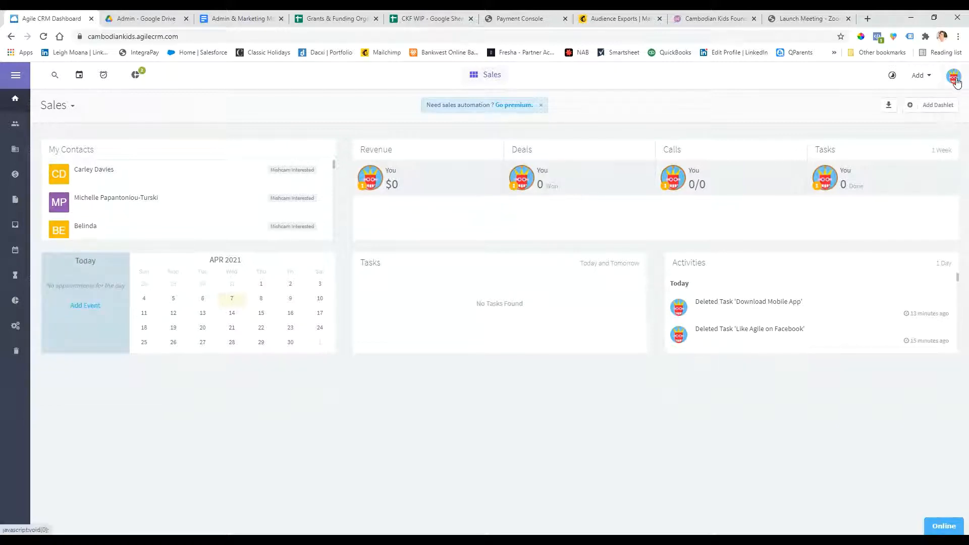
click(540, 108)
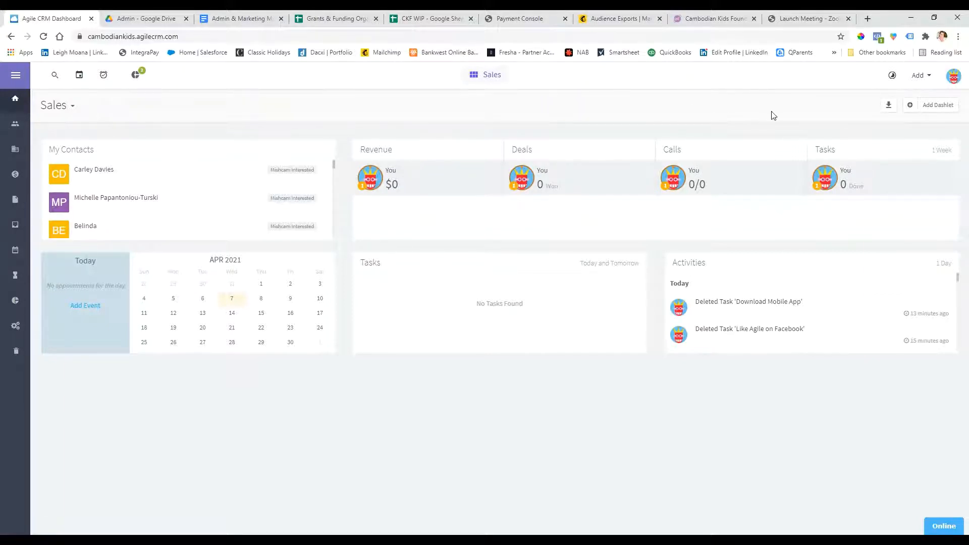
- Open the personal preferences, upload a profile photo as the new avatar and save the profile changes
click(953, 75)
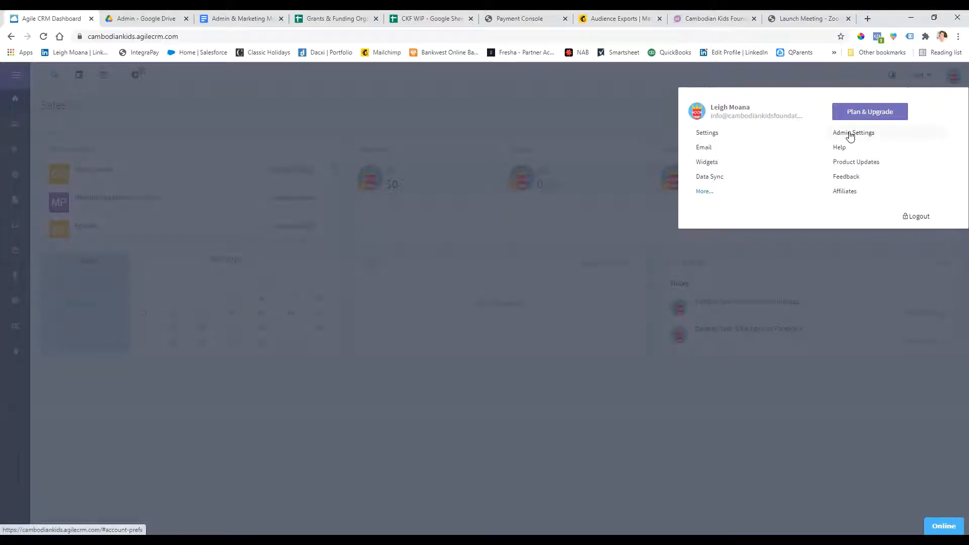
click(718, 134)
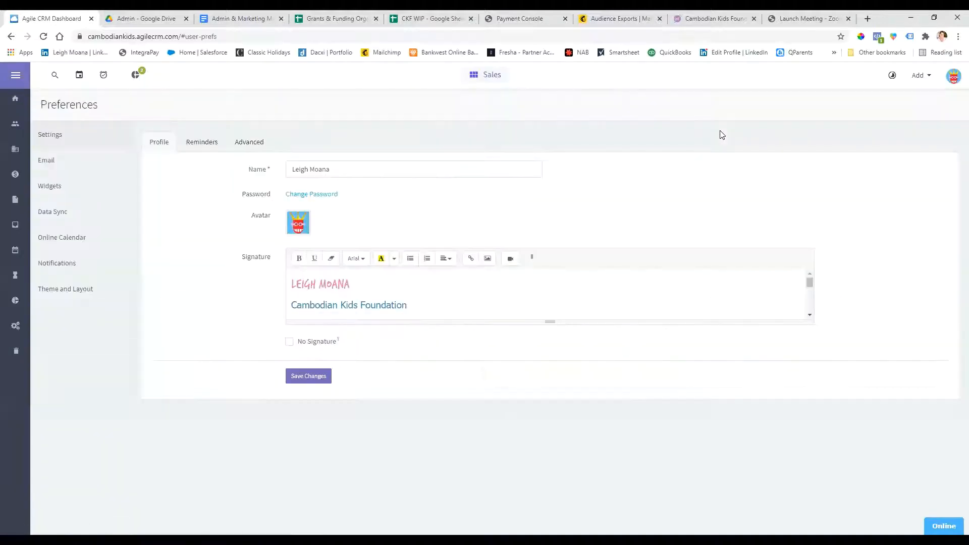
click(349, 167)
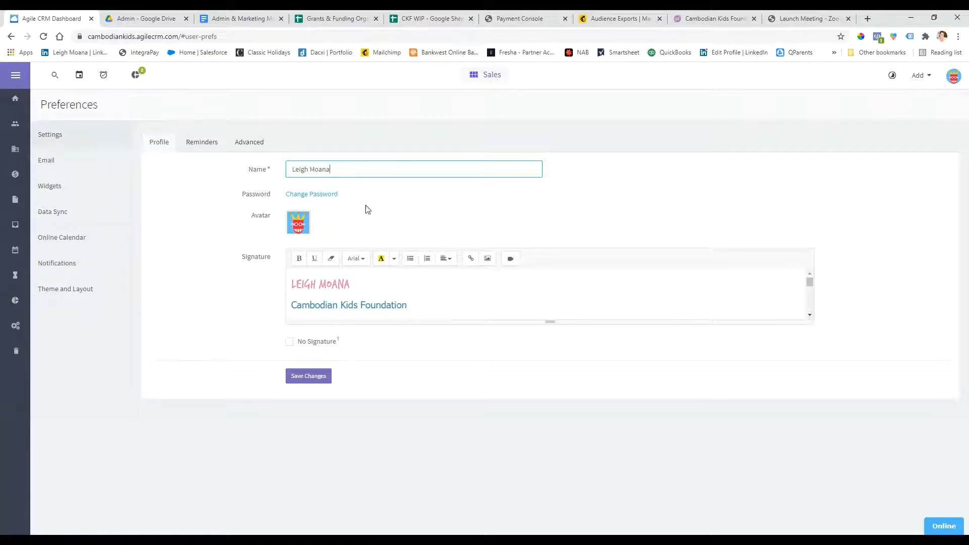
click(296, 228)
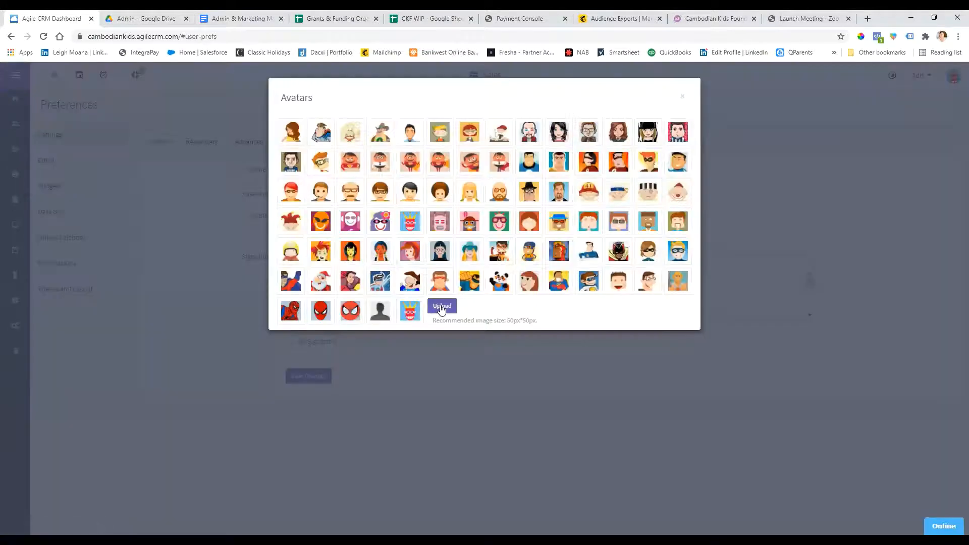
click(442, 306)
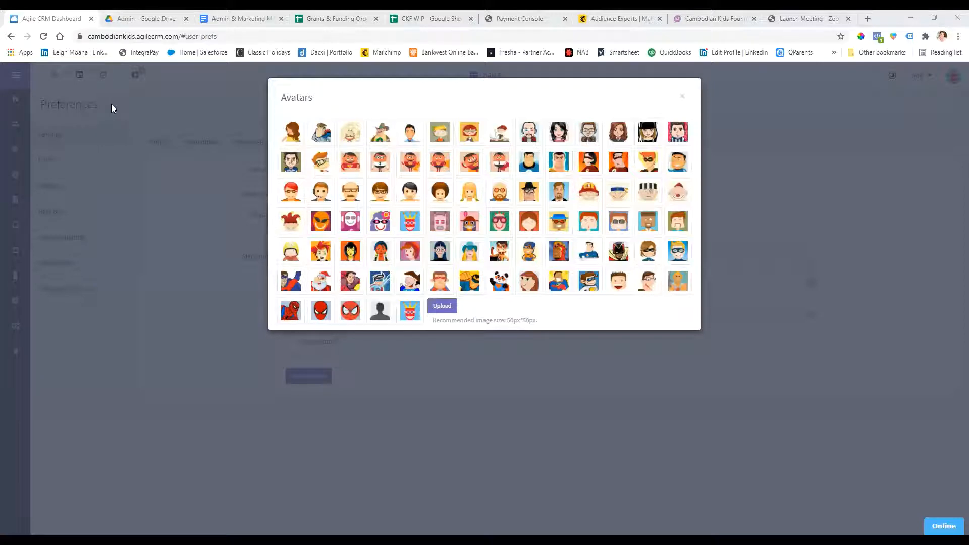
click(111, 104)
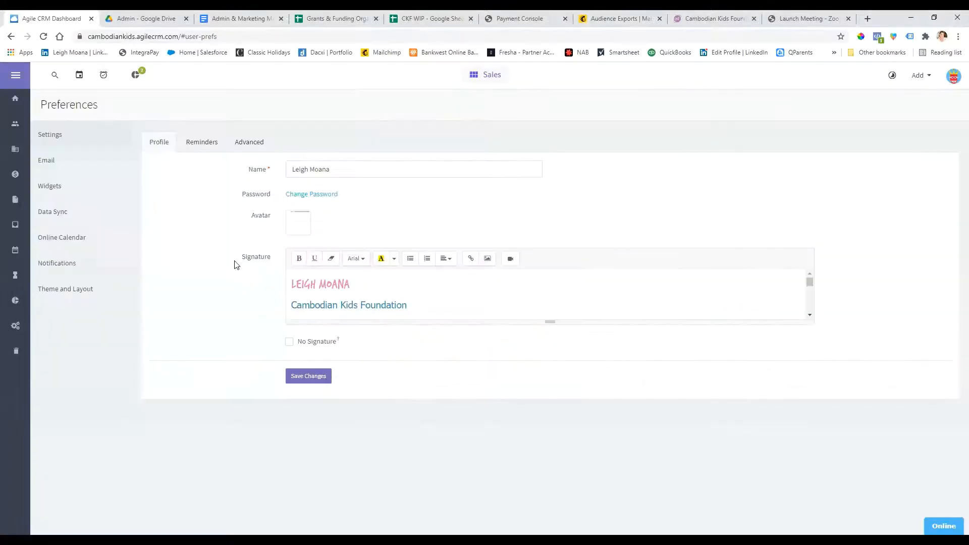
click(313, 380)
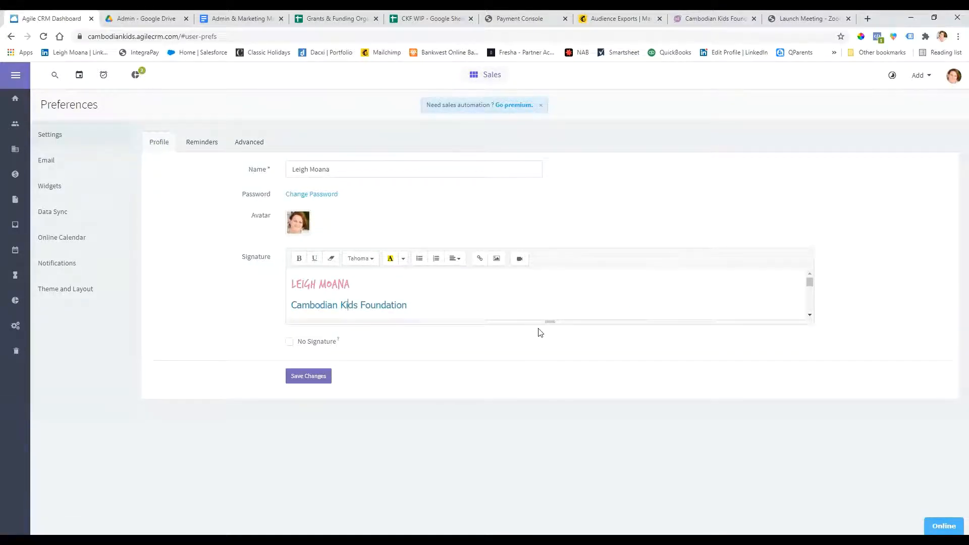
- Enlarge the signature editor and review the full email signature
mouse_move(551, 323)
mouse_down()
mouse_move(536, 468)
mouse_move(545, 479)
mouse_up()
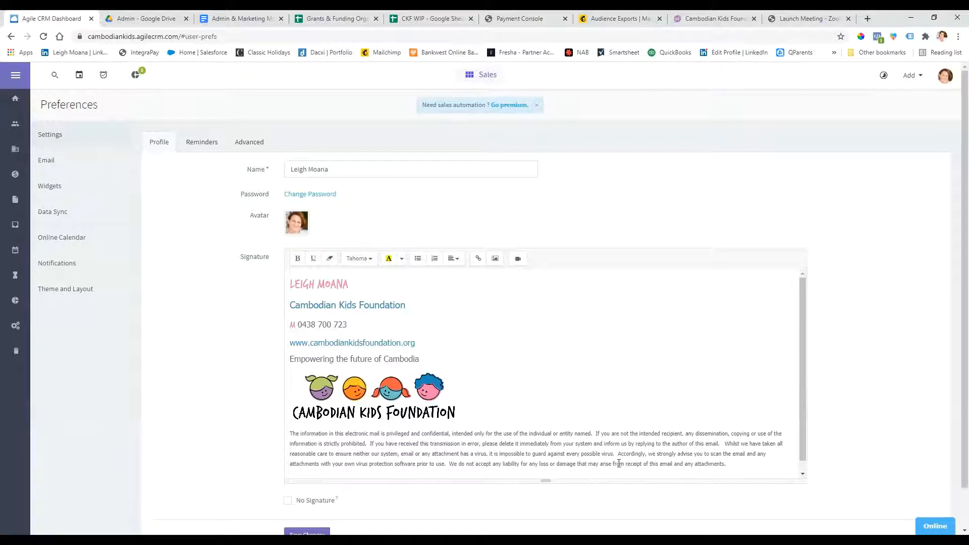
click(362, 275)
scroll(537, 447, down, 1)
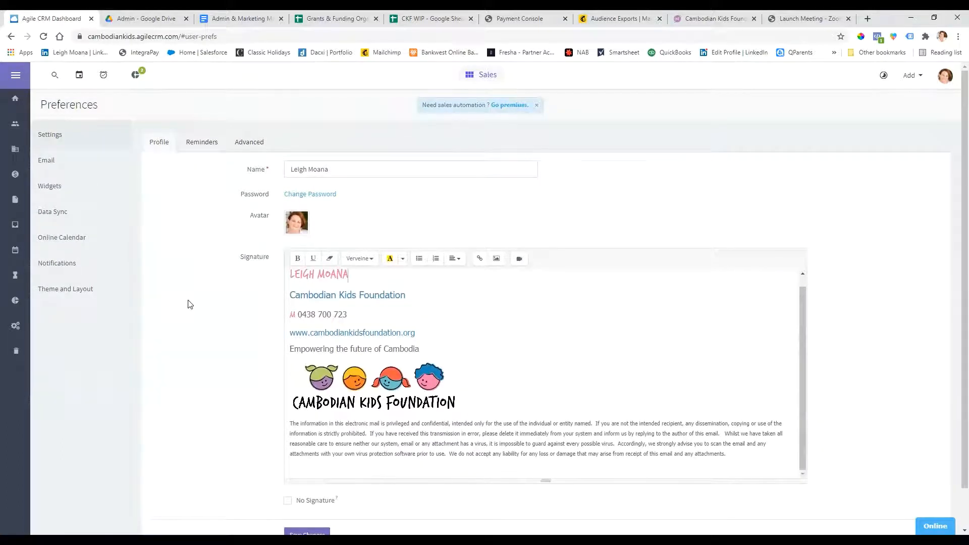
- Set the calendar week to Monday — Sunday in the advanced personal preferences and save the changes
click(261, 144)
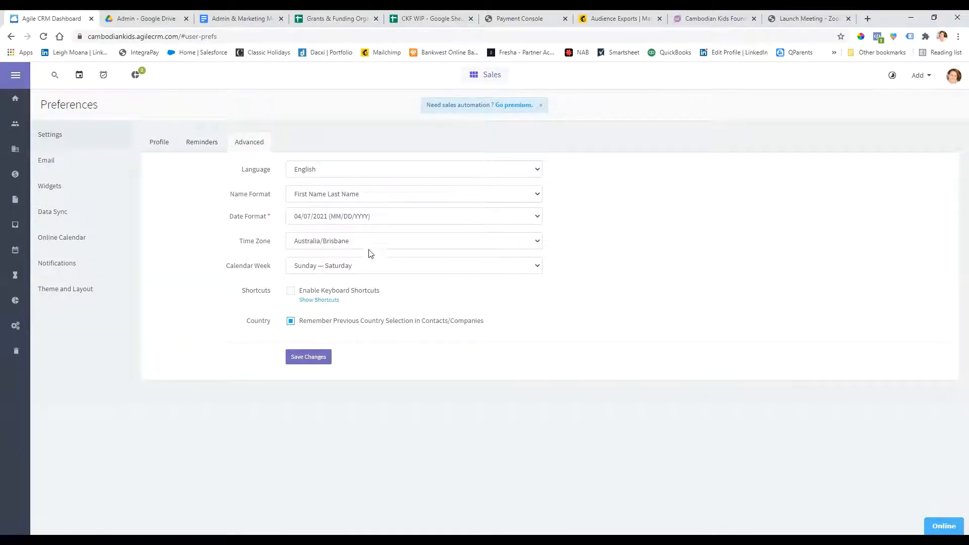
click(342, 245)
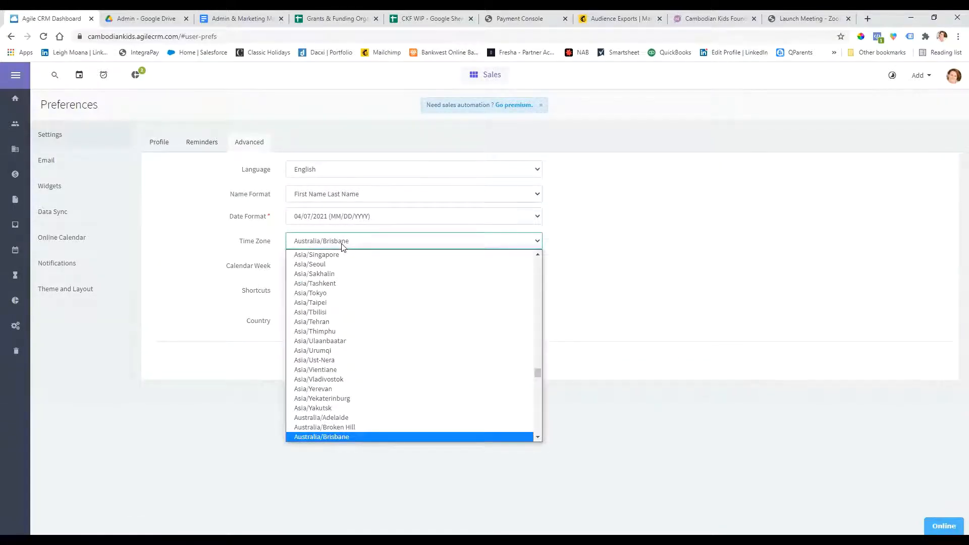
click(341, 245)
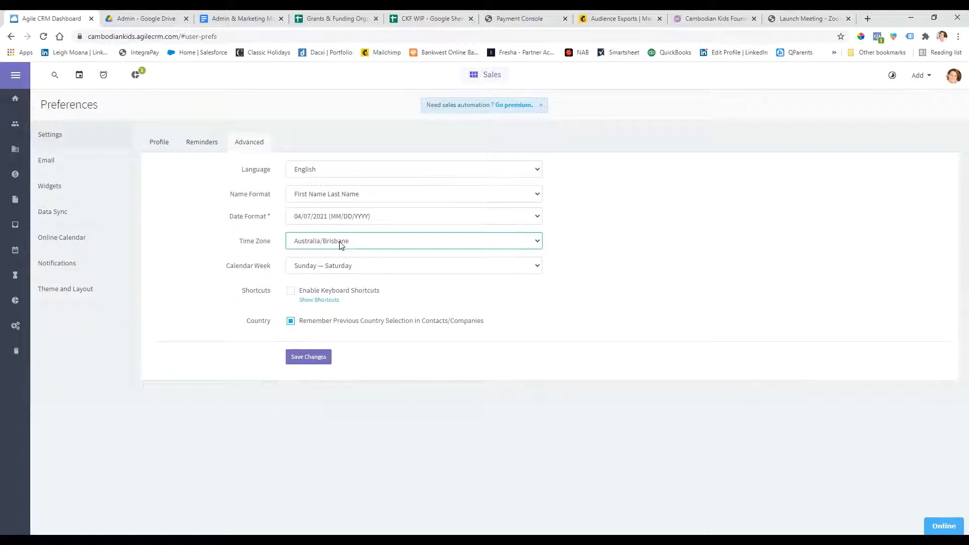
click(318, 245)
click(320, 245)
click(366, 267)
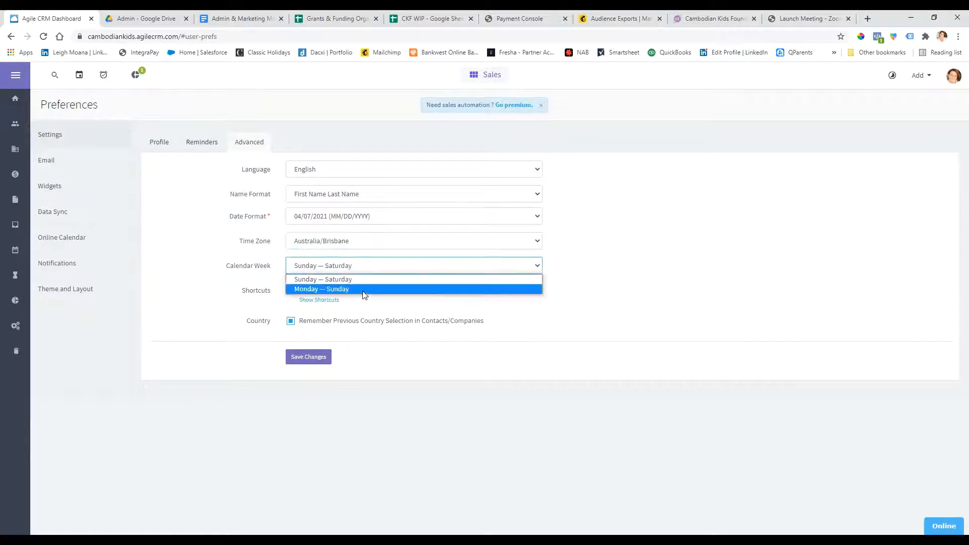
click(362, 291)
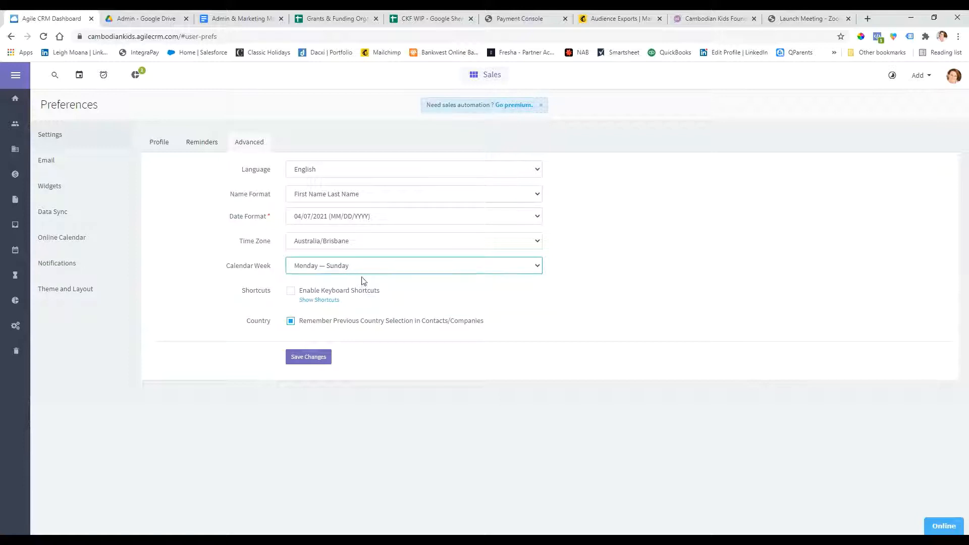
click(320, 357)
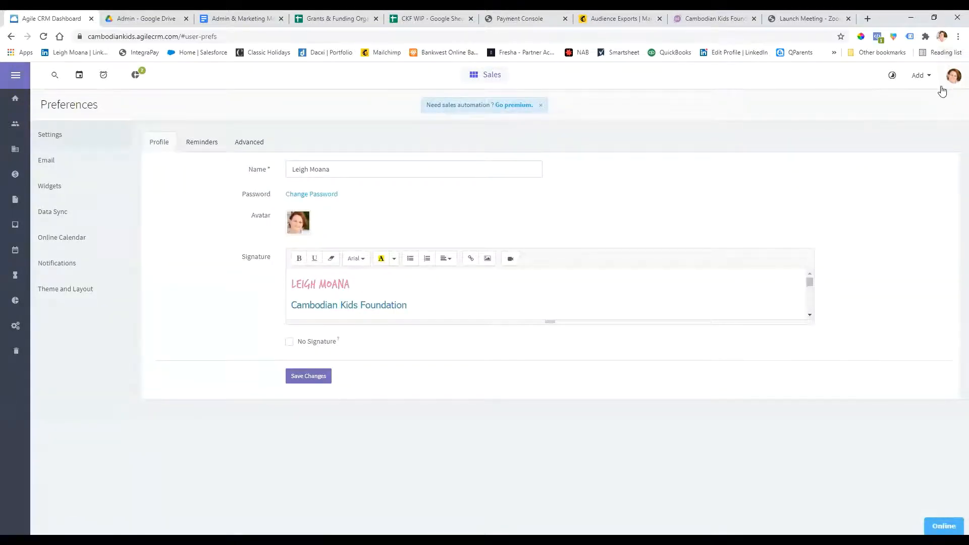
- Open the admin settings and view the account's list of users
click(954, 75)
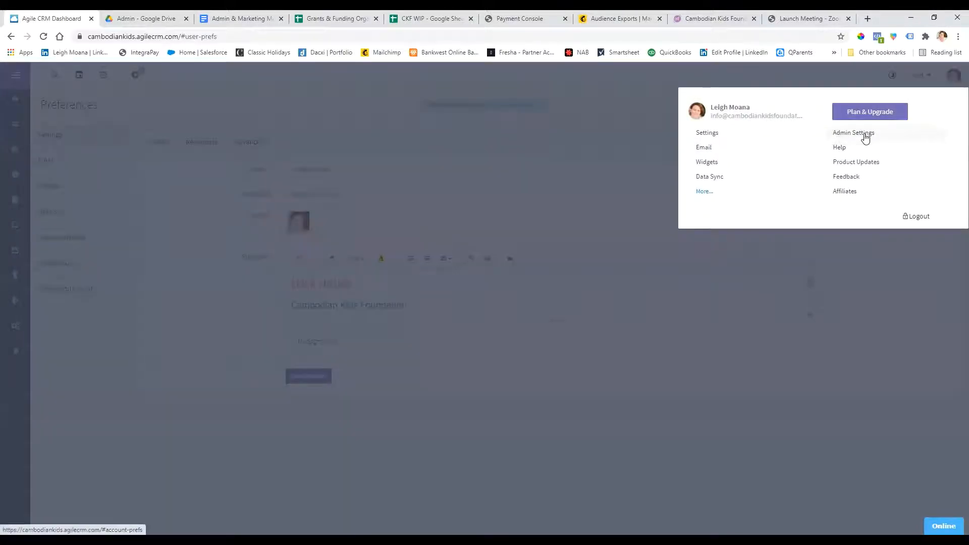
click(865, 135)
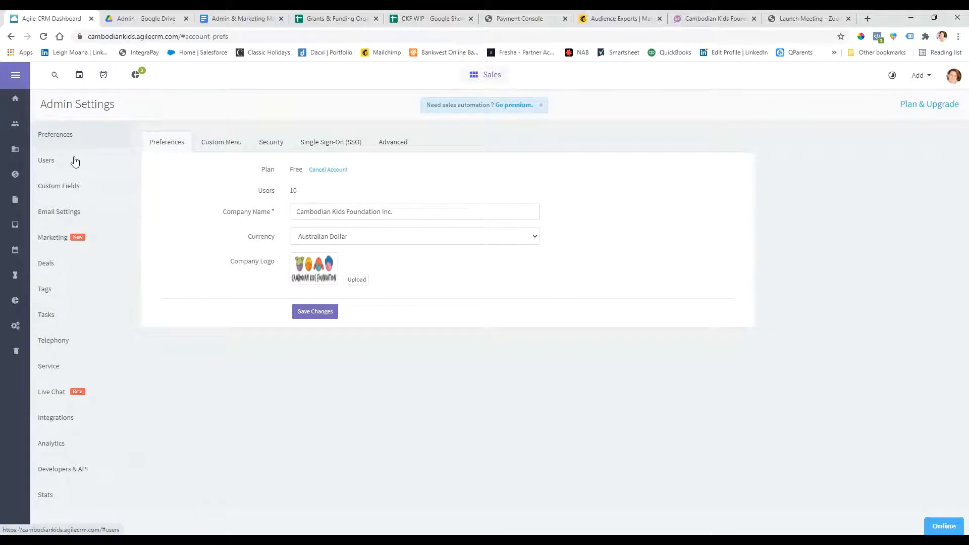
click(74, 161)
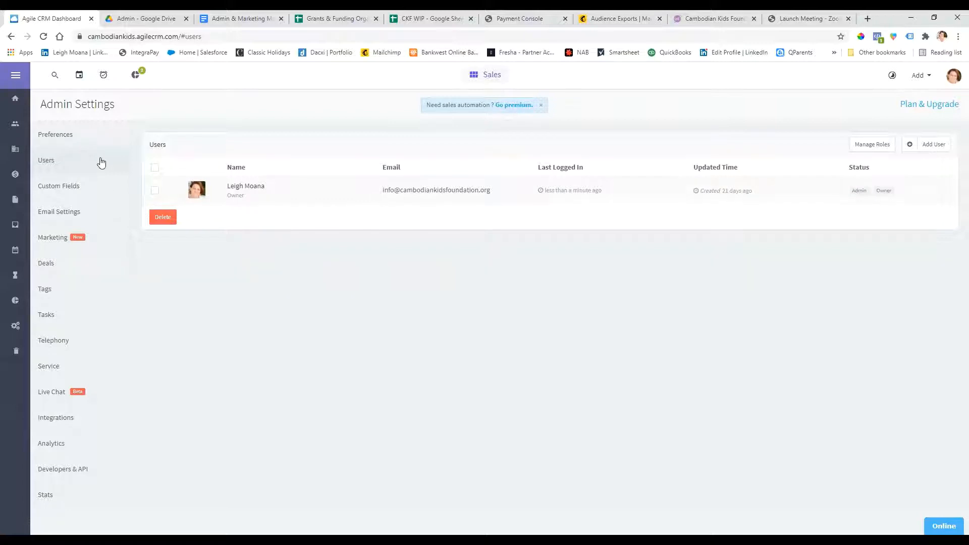
click(931, 144)
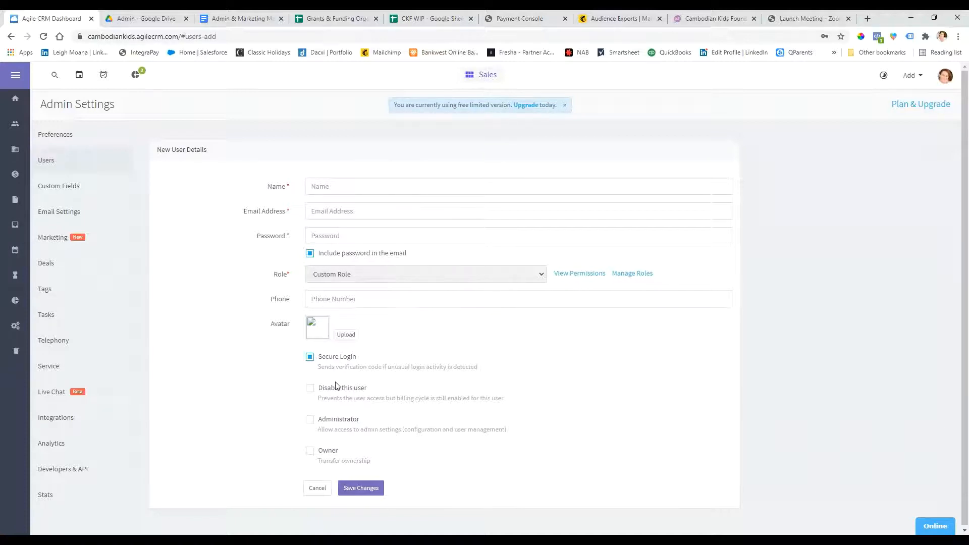
scroll(348, 403, down, 1)
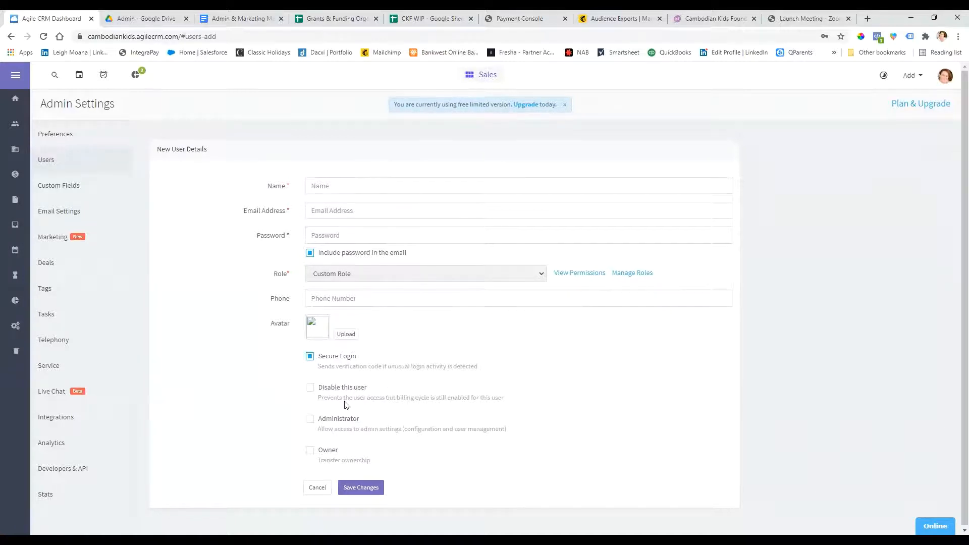
click(310, 389)
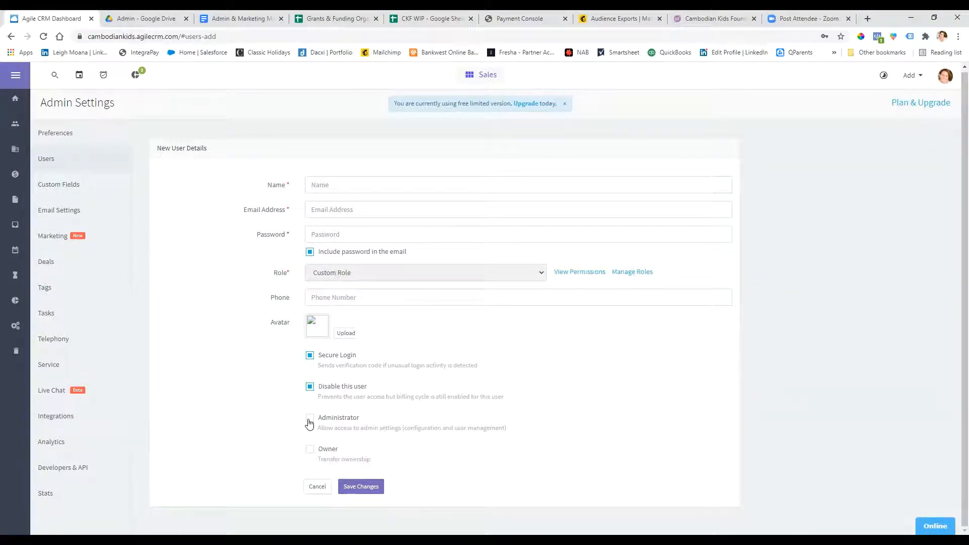
click(310, 419)
click(310, 419)
click(310, 388)
click(316, 486)
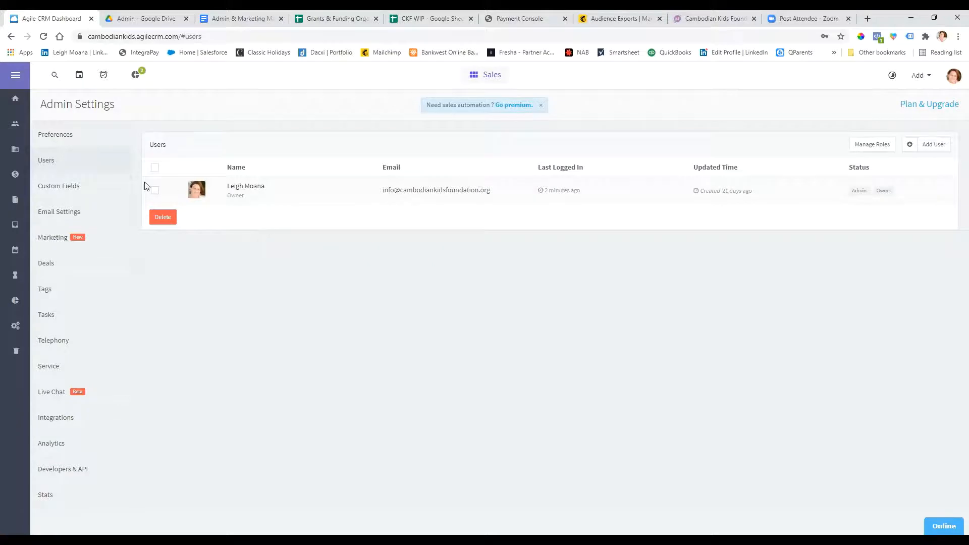
- Start a new custom field for contacts and label it "Been to Cambodia?"
click(70, 192)
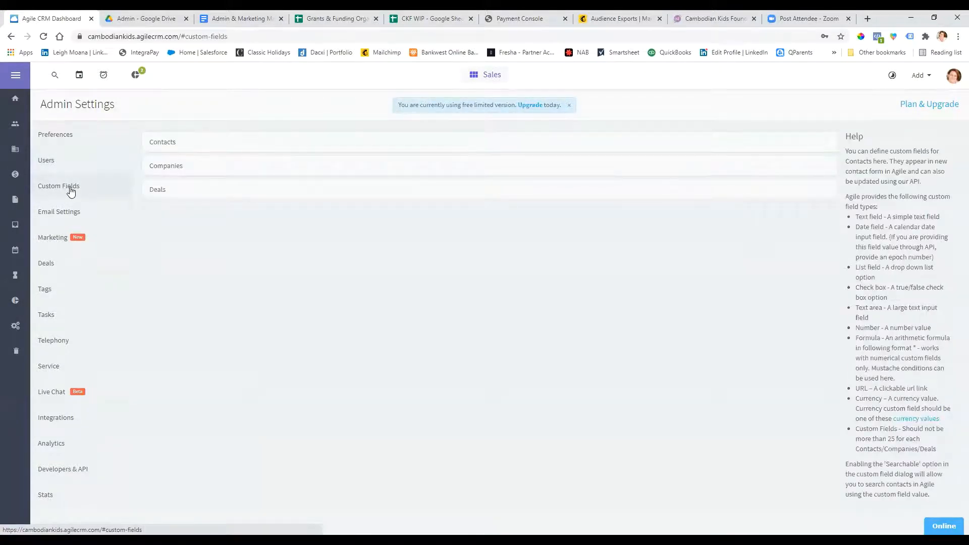
click(181, 148)
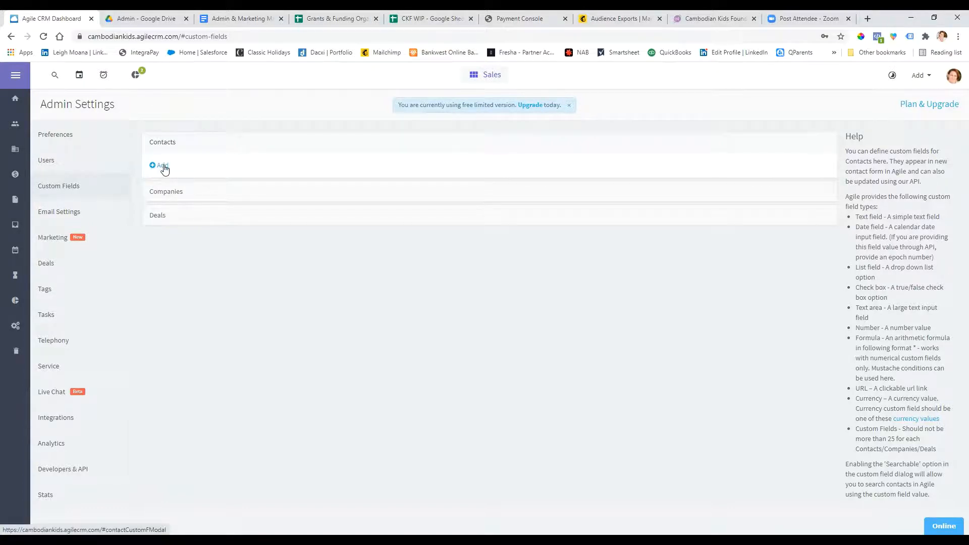
click(164, 167)
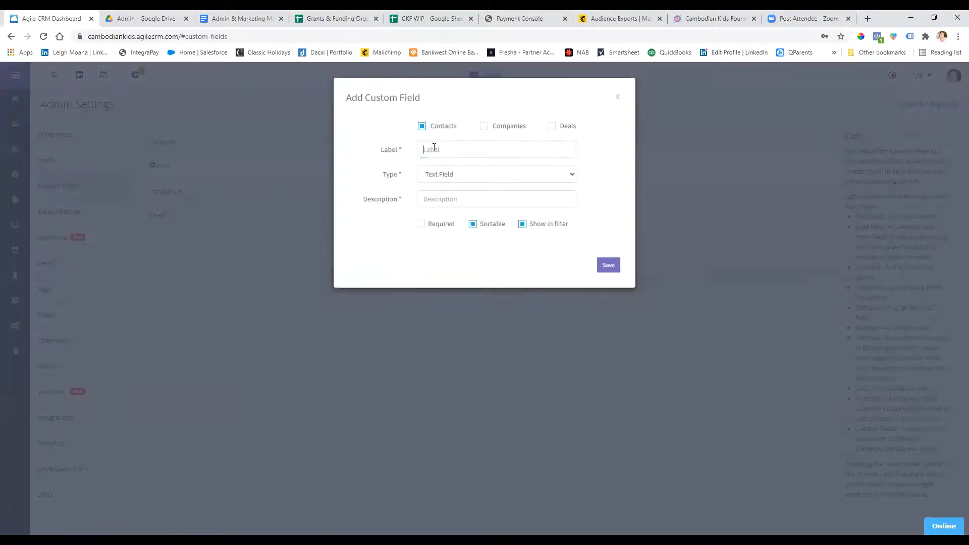
click(437, 152)
text(Be)
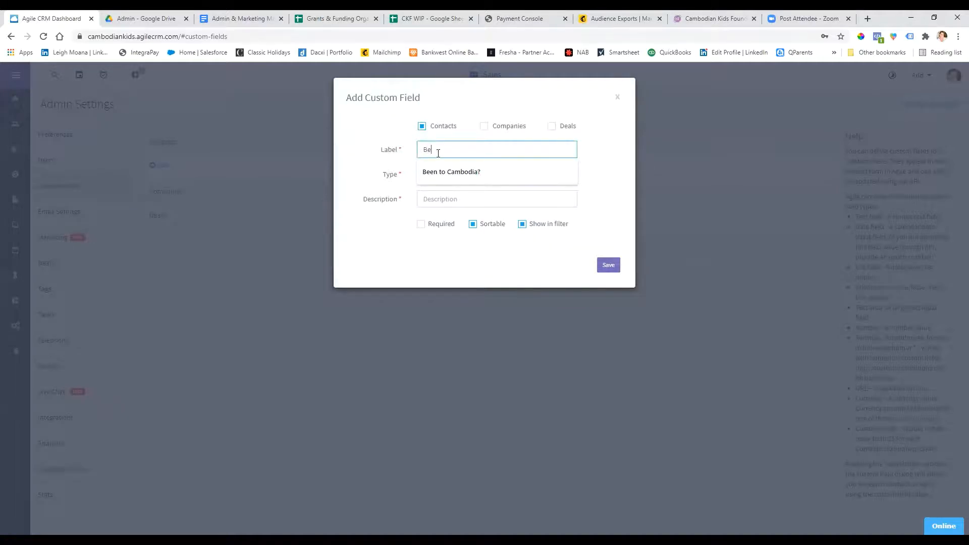
click(462, 172)
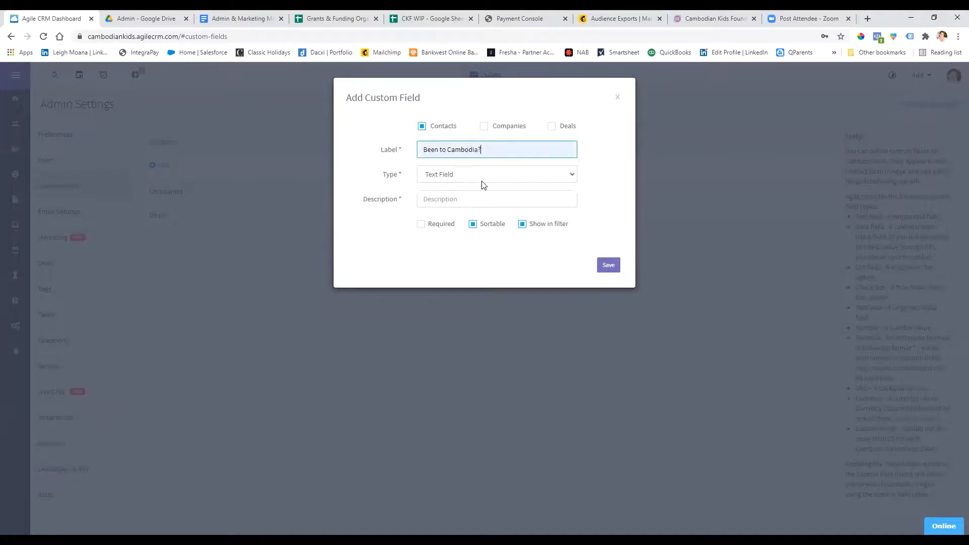
- Make the custom field a Checkbox described as "Tick here if contact has been to Cambodia in the past" and try to save it
click(478, 174)
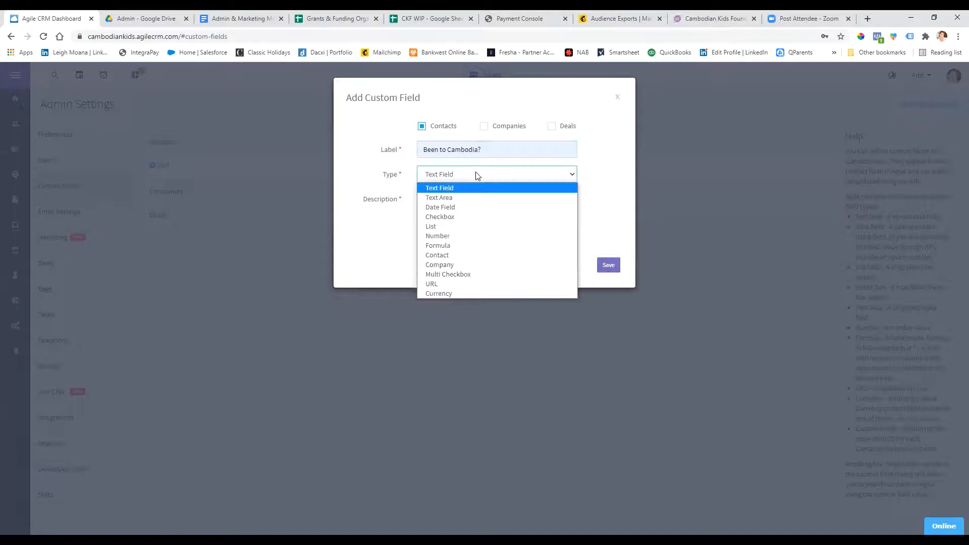
click(457, 216)
click(497, 203)
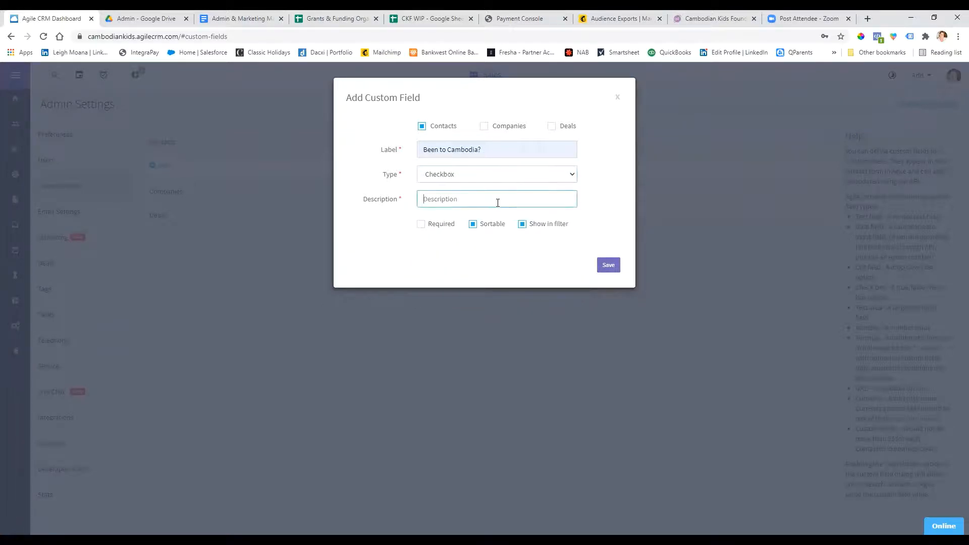
text(Tick here)
text( if contact h)
text(as been to )
text(Cambodia)
text( in the past)
click(611, 267)
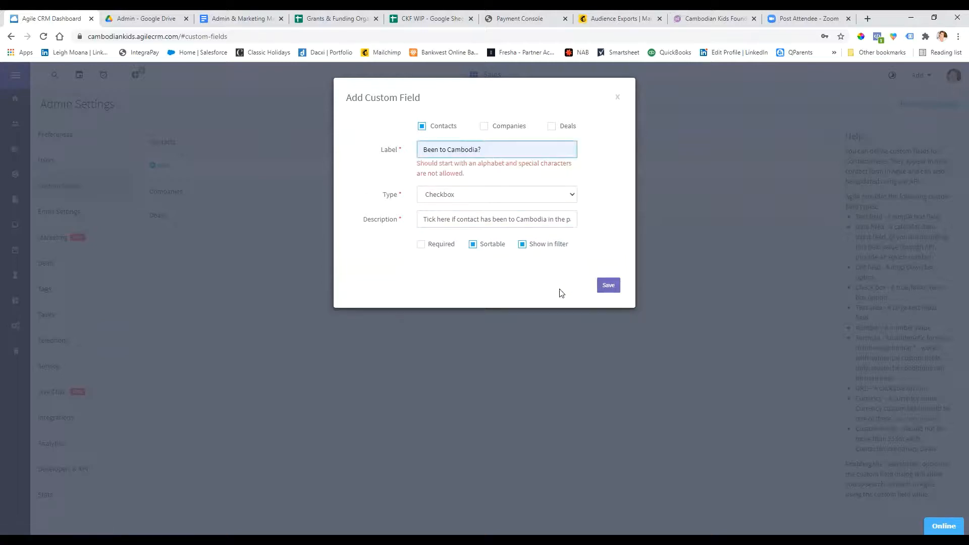
- Correct the custom contact field's label to "Been to Cambodia" without the question mark and save the field
click(505, 149)
key(BackSpace)
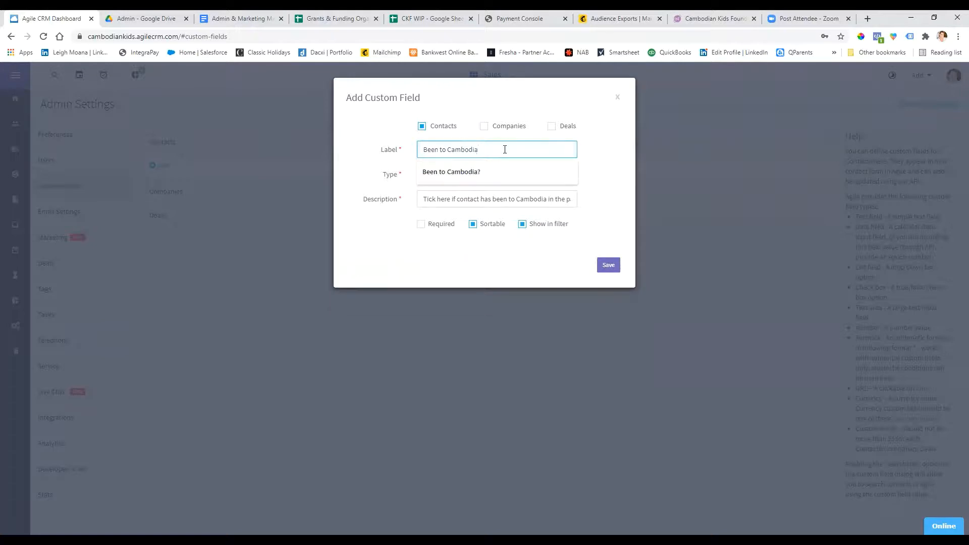
click(608, 266)
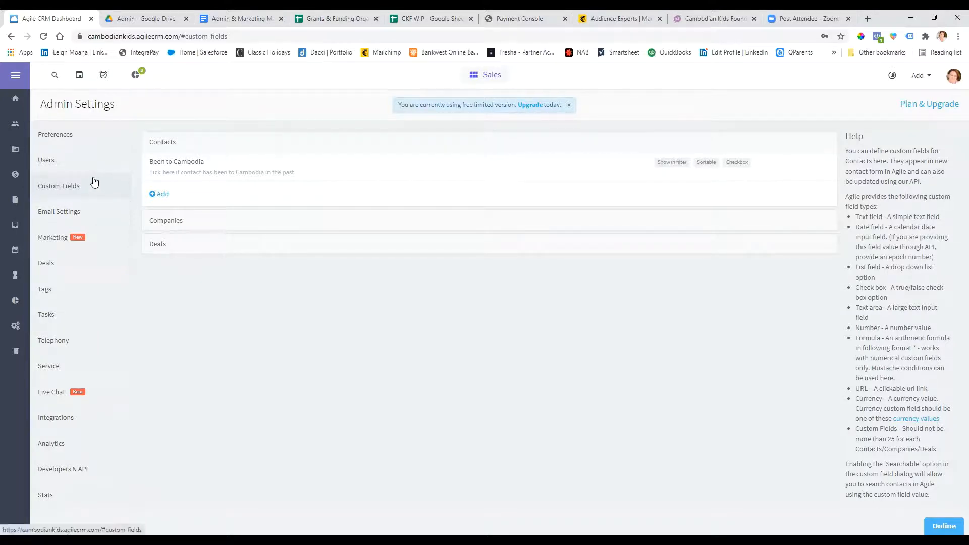
- Review the deal settings in the admin area: tracks and milestones, loss reasons, sources, goals, products and untouched-deal notifications
click(59, 263)
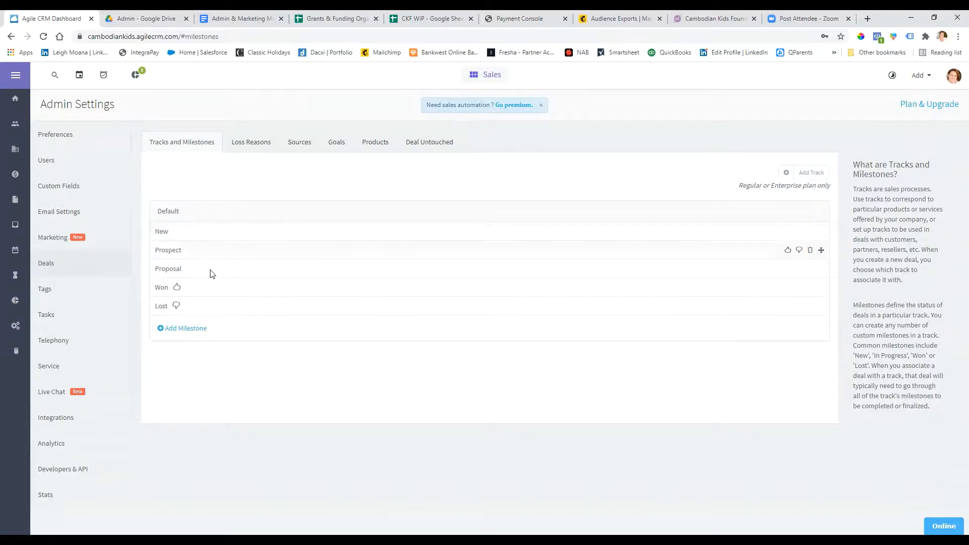
click(263, 142)
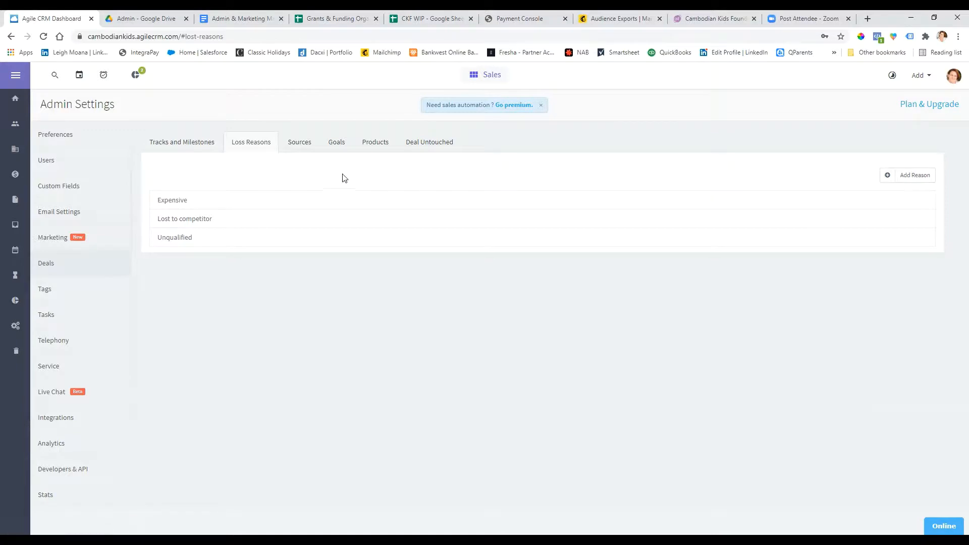
click(298, 147)
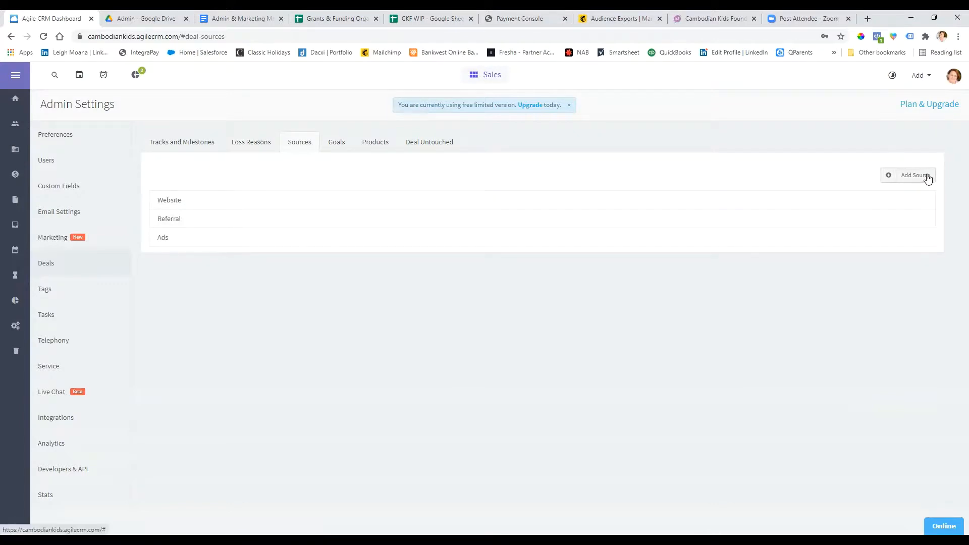
click(249, 142)
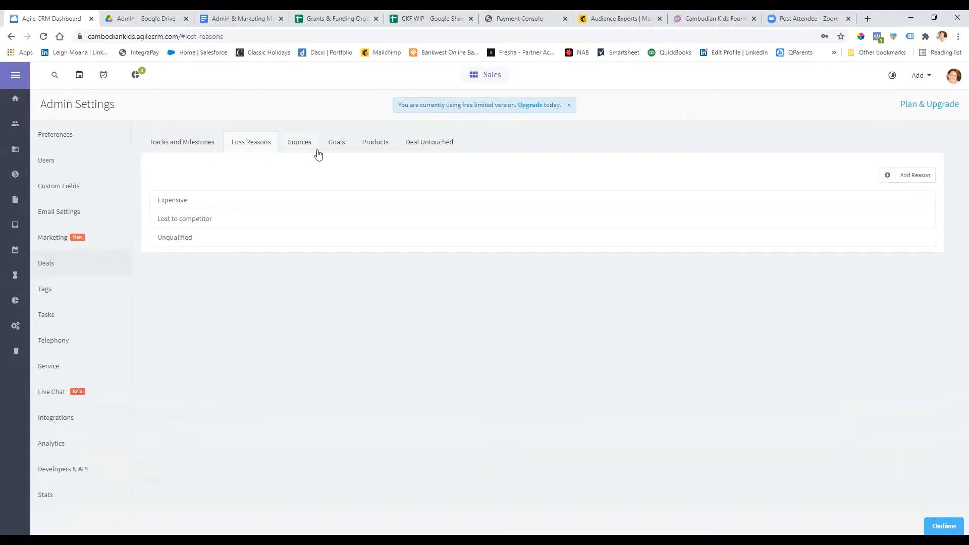
click(336, 150)
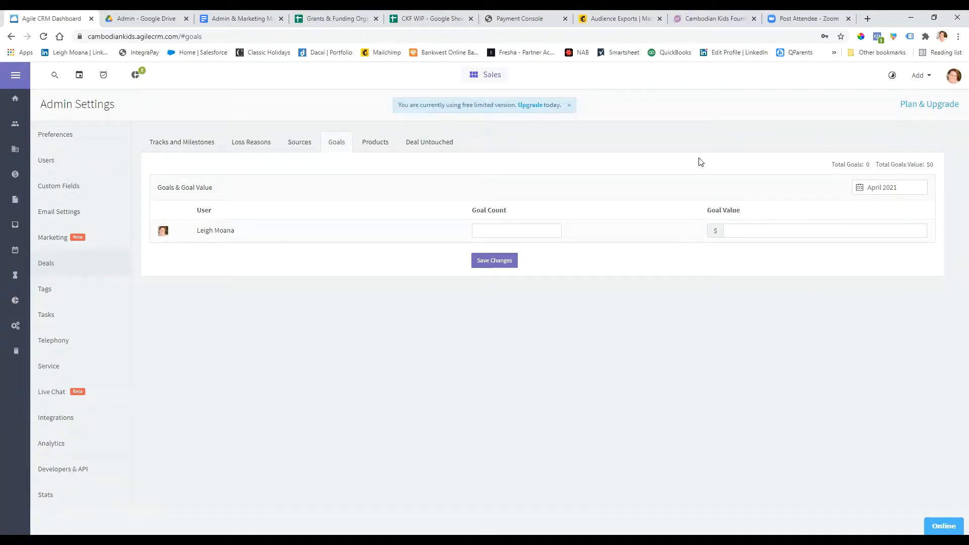
click(371, 148)
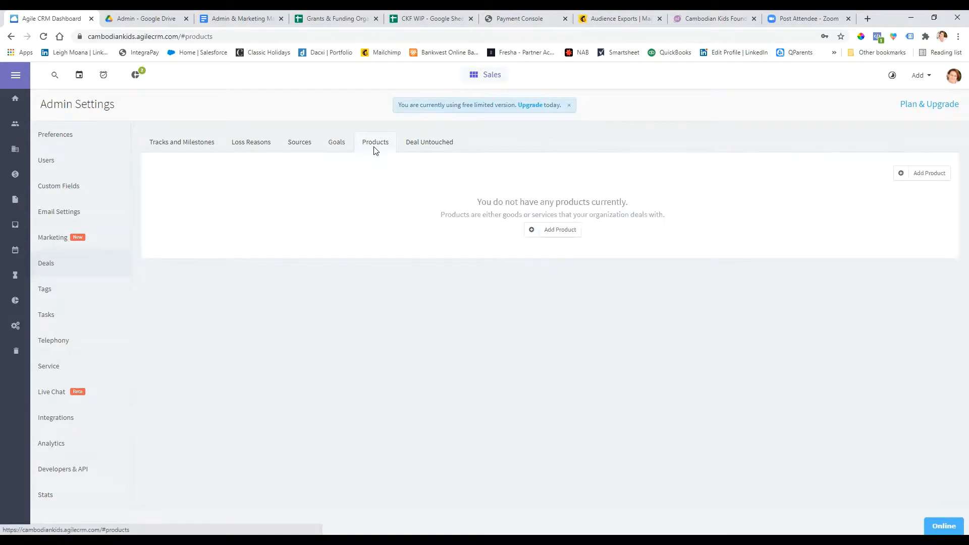
click(430, 147)
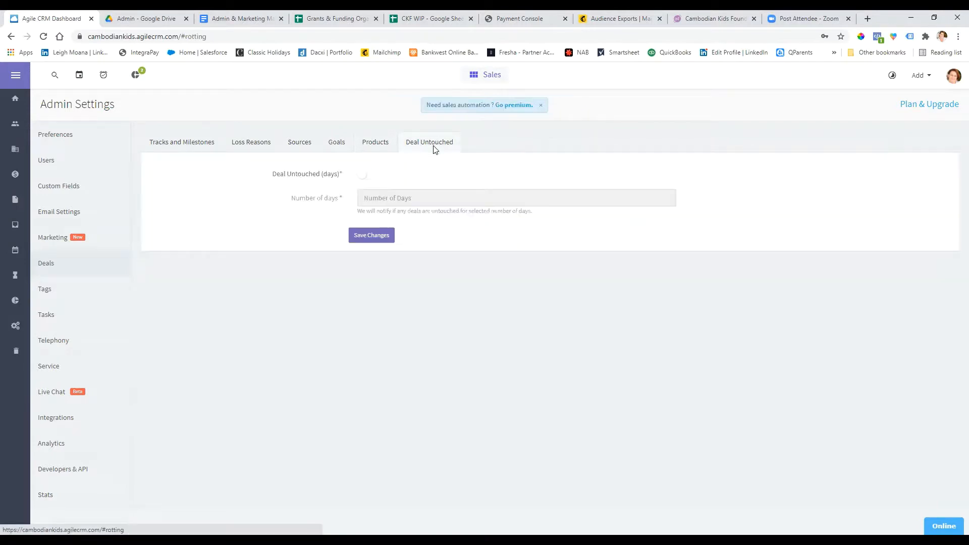
click(178, 145)
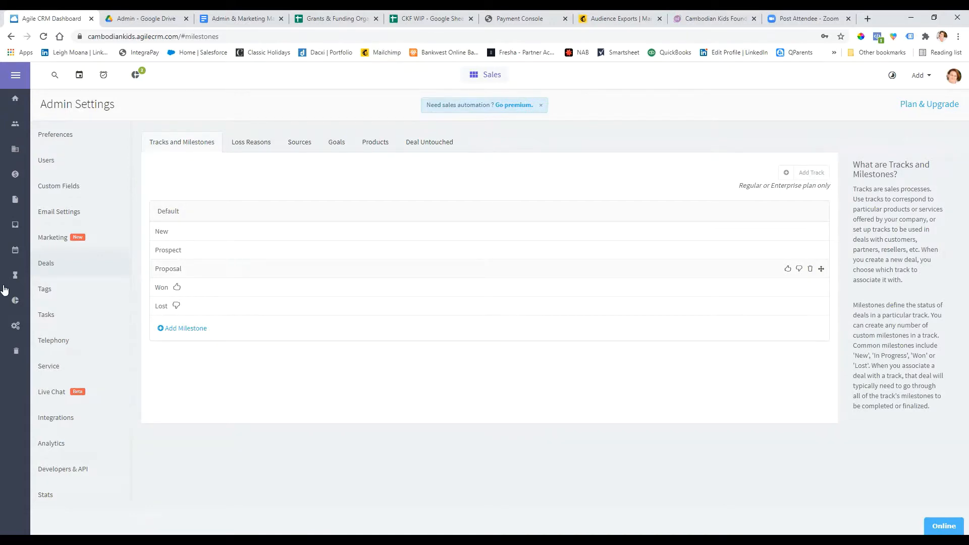
- Open the tag management in the admin settings and examine the existing tags, including Mishcam Interested
click(51, 290)
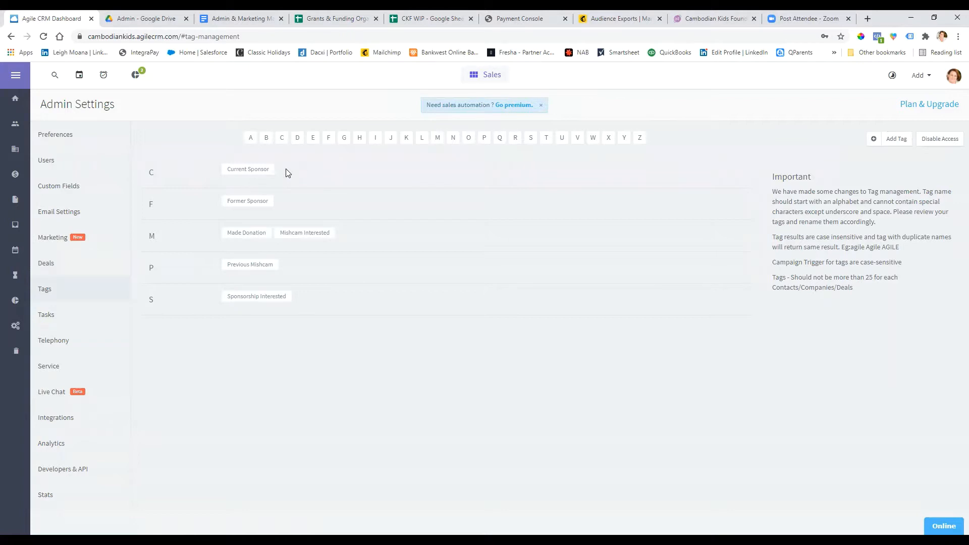
mouse_move(323, 238)
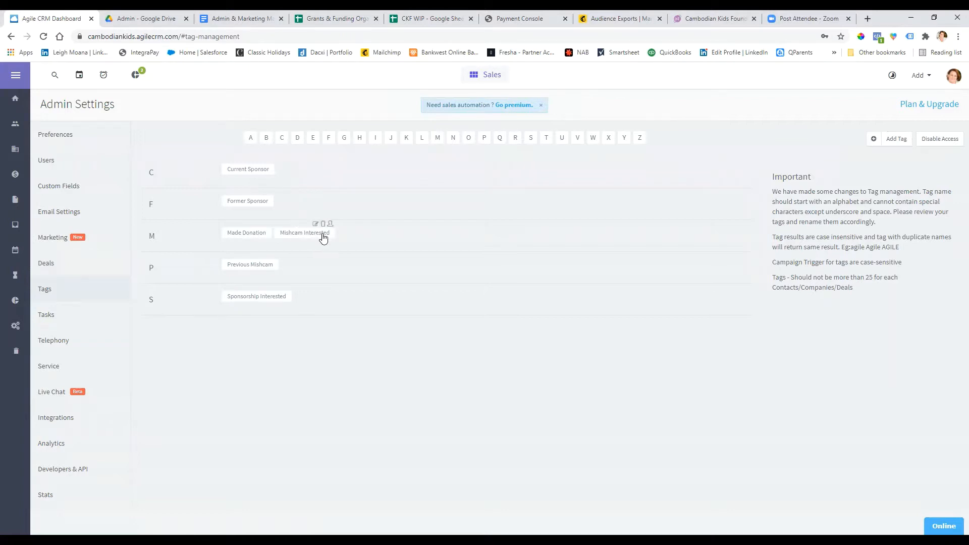